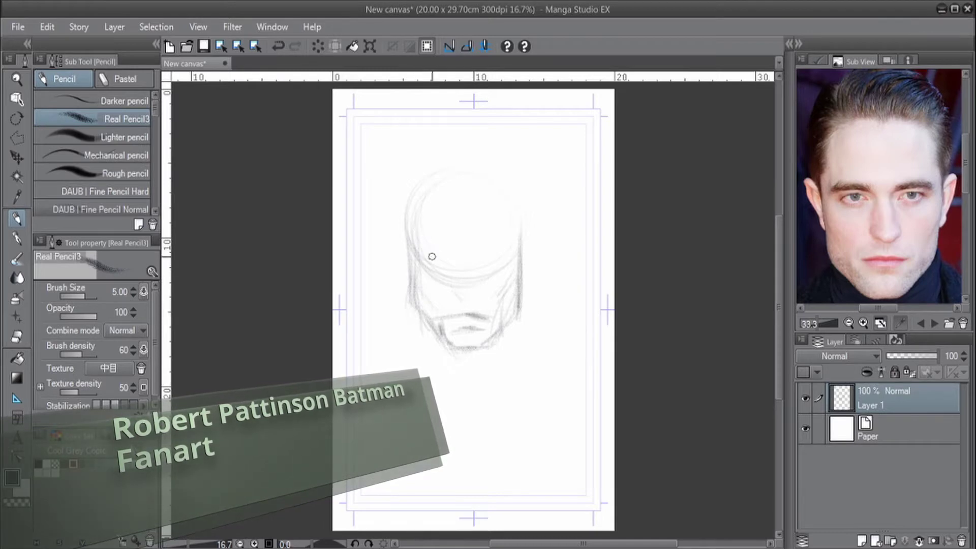
- Reinforce the jaw contour and sketch a horizontal eye guideline across the face with Real Pencil3 at brush size 5.00
key("bracketleft")
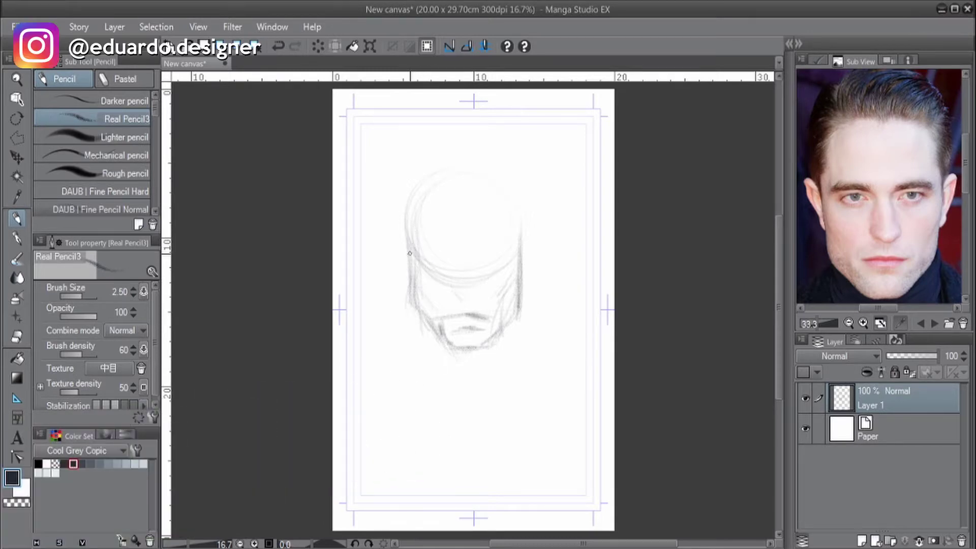
key("bracketright")
key("bracketright")
key("bracketright")
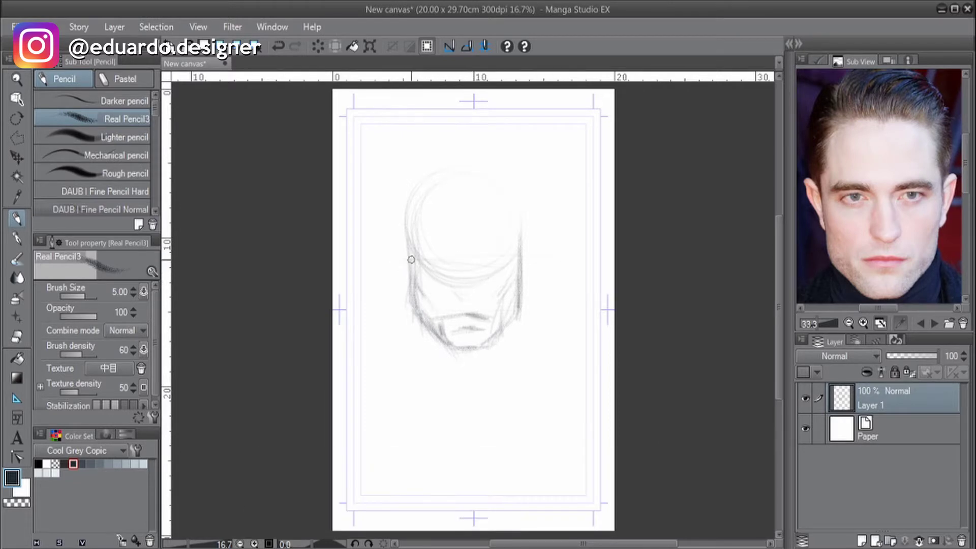
left_click_drag(410, 259, 564, 263)
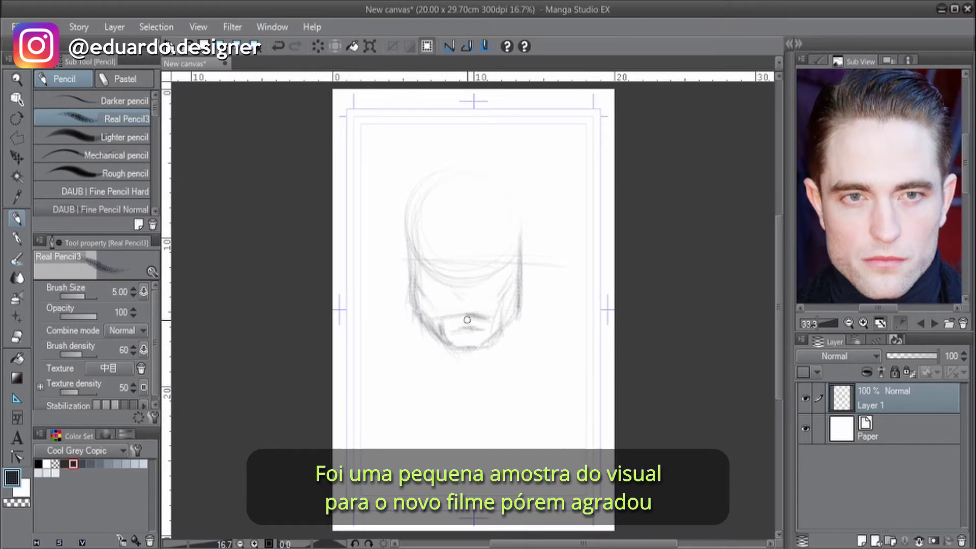
- Define the mouth line and the lip strokes above the chin with the pencil at brush size 2.50
scroll(467, 321, "up", 2)
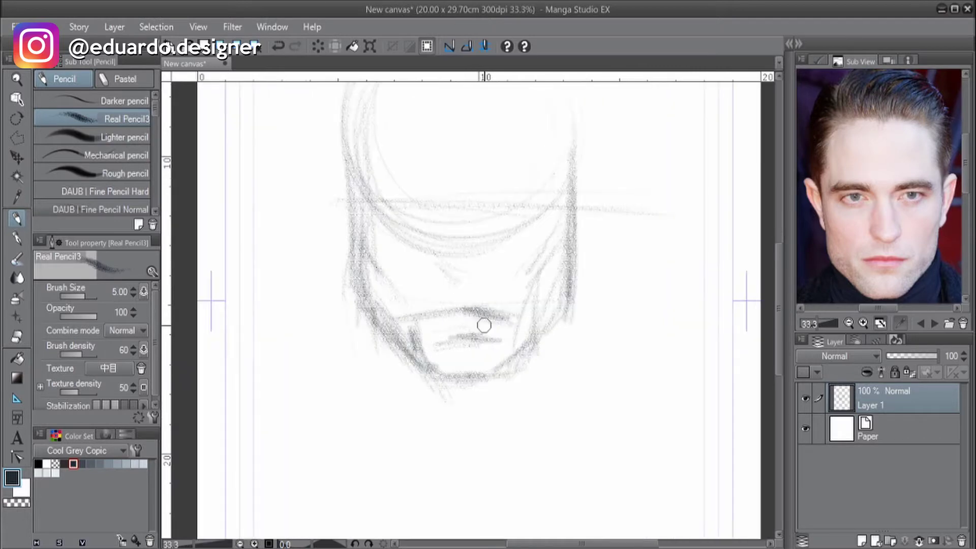
key("bracketleft")
key("bracketleft")
key("bracketleft")
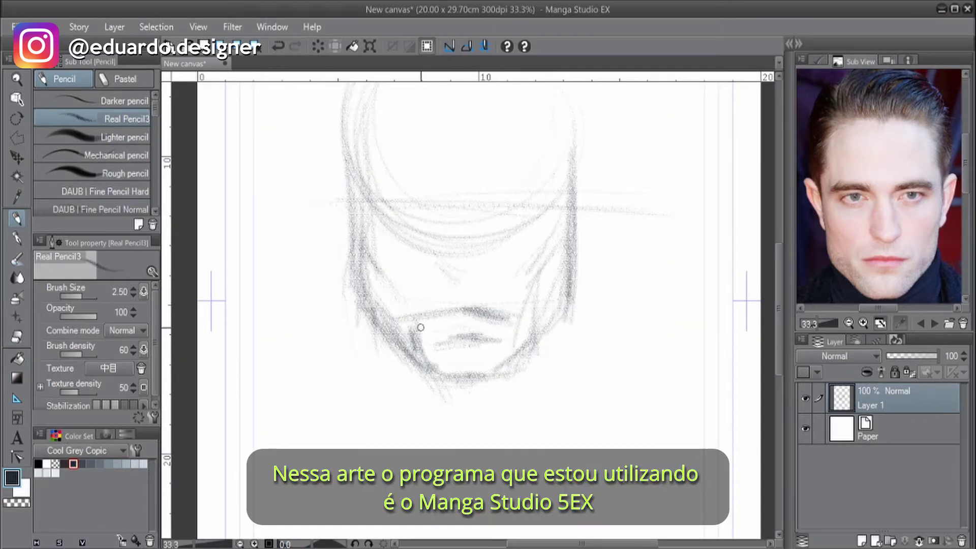
mouse_move(445, 326)
left_mouse_down()
mouse_move(505, 327)
mouse_move(498, 321)
mouse_move(508, 318)
left_mouse_up()
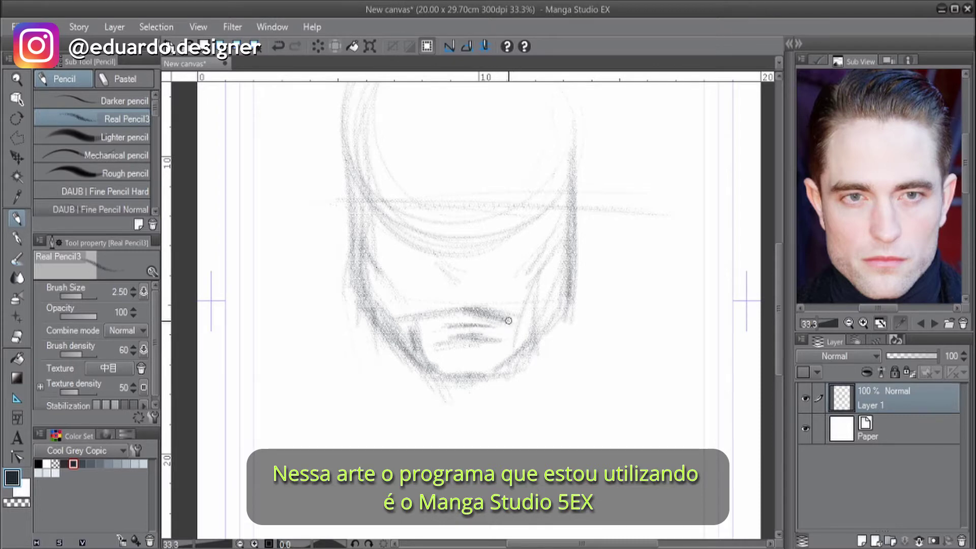
mouse_move(446, 312)
left_mouse_down()
mouse_move(428, 318)
mouse_move(456, 305)
mouse_move(420, 314)
mouse_move(423, 331)
mouse_move(437, 314)
mouse_move(421, 318)
left_mouse_up()
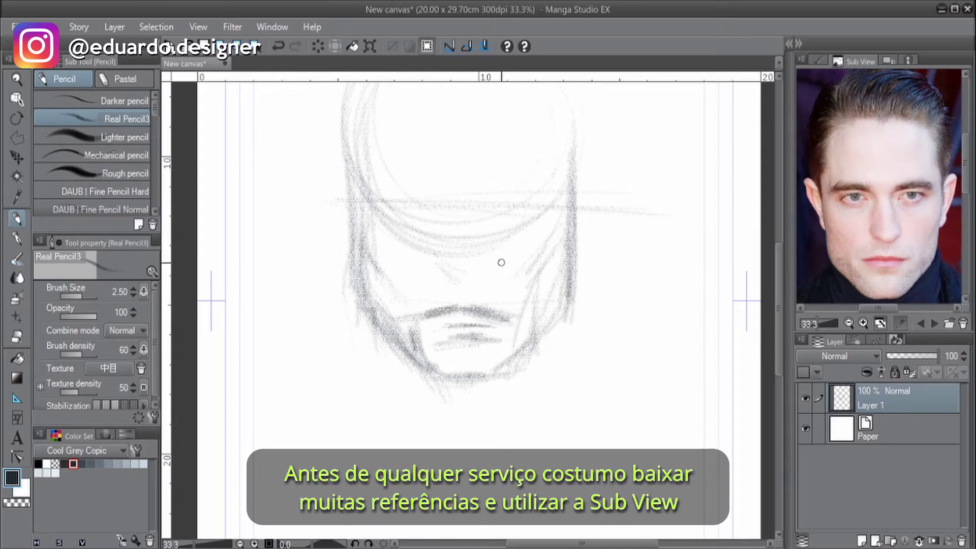
- Sketch the base of the nose and mark the outer eye corners along the horizontal guideline
mouse_move(460, 281)
left_mouse_down()
mouse_move(442, 272)
mouse_move(470, 277)
mouse_move(483, 249)
left_mouse_up()
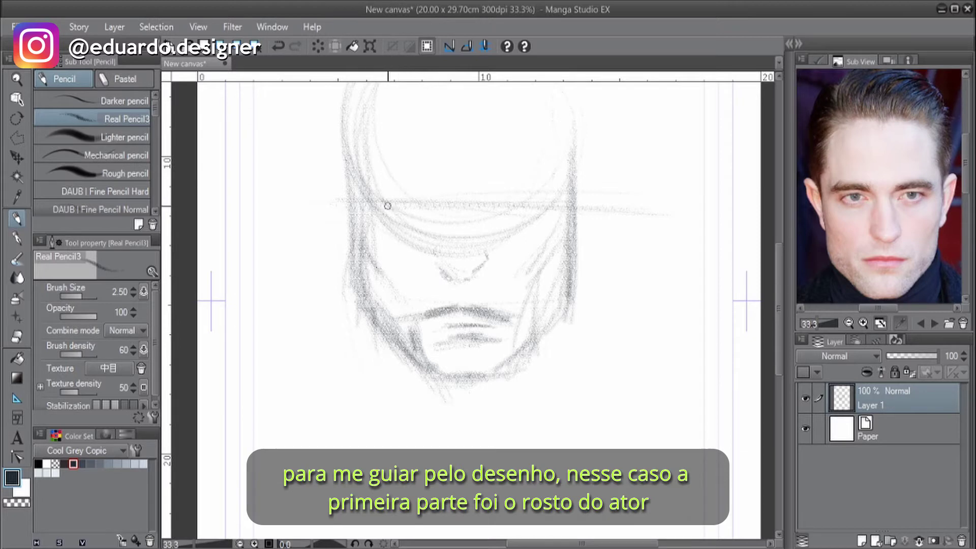
left_click_drag(382, 210, 392, 205)
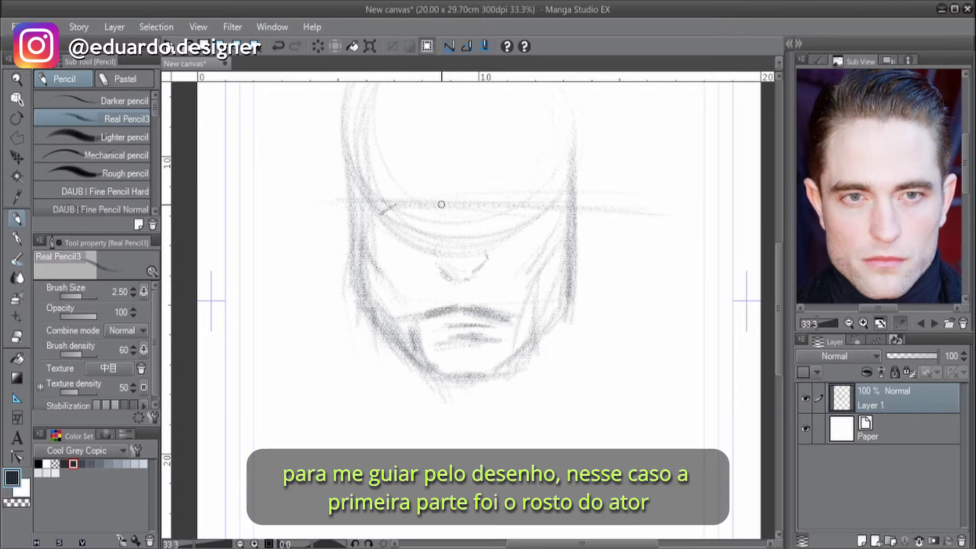
left_click_drag(544, 205, 555, 213)
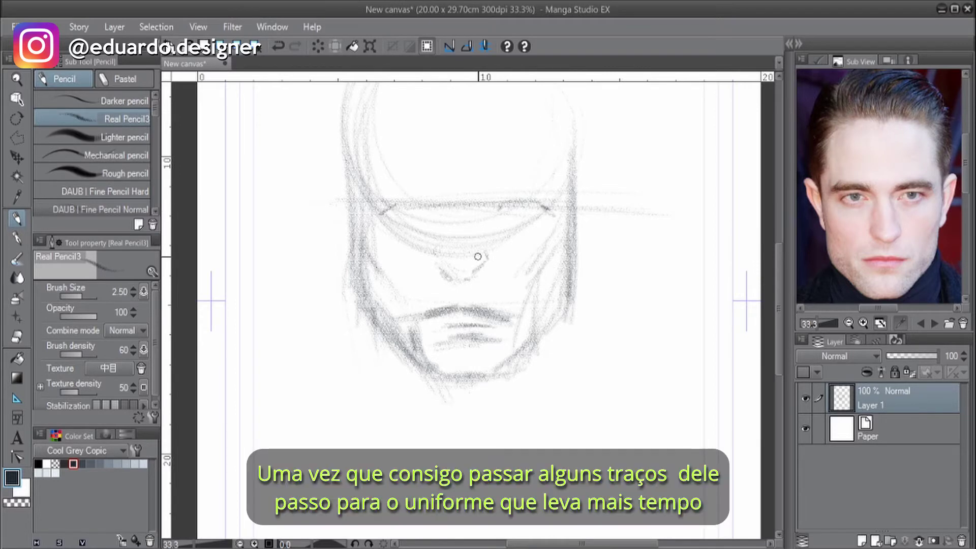
- Lasso the eye-line area, move it slightly up the face with a transform, and clear the selection
left_click(24, 136)
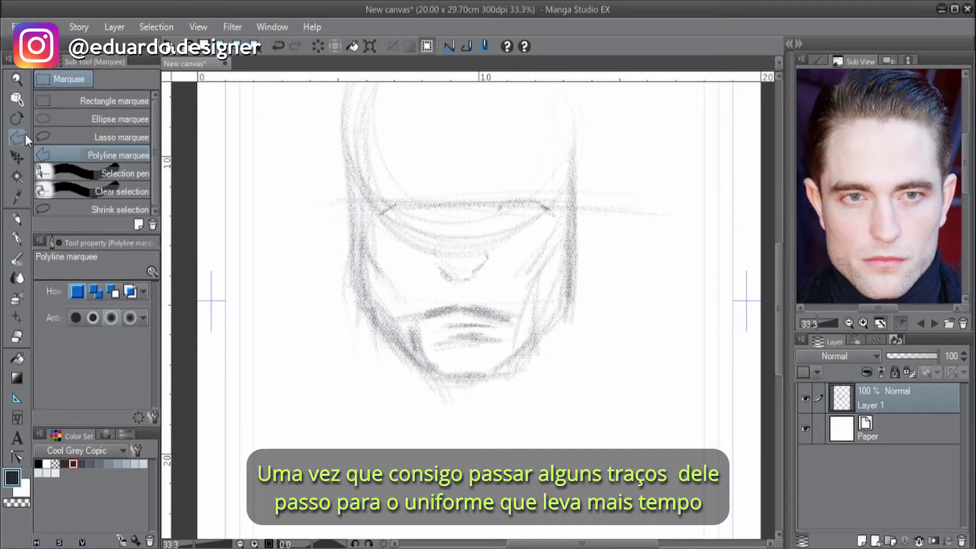
left_click(74, 135)
mouse_move(558, 204)
left_mouse_down()
mouse_move(435, 166)
mouse_move(379, 190)
mouse_move(390, 220)
mouse_move(457, 238)
mouse_move(552, 240)
mouse_move(563, 201)
mouse_move(501, 155)
mouse_move(452, 162)
mouse_move(370, 203)
mouse_move(380, 228)
mouse_move(540, 231)
mouse_move(564, 195)
mouse_move(489, 147)
mouse_move(404, 162)
left_mouse_up()
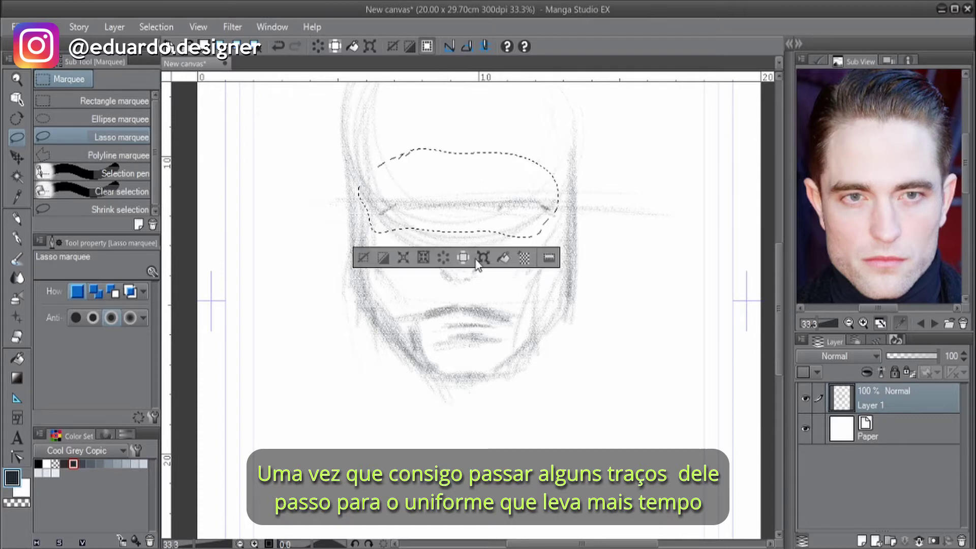
left_click(484, 258)
left_click_drag(497, 212, 501, 204)
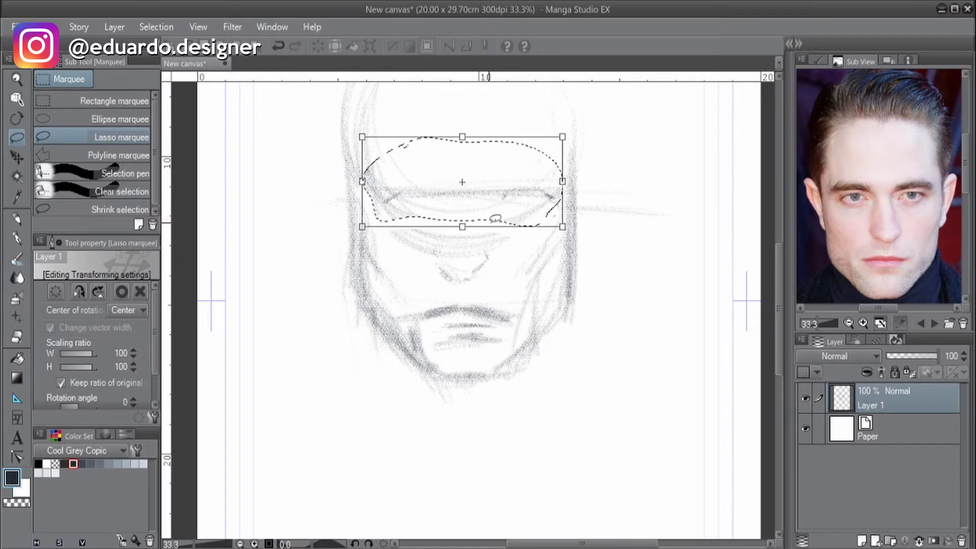
key("Return")
key("p")
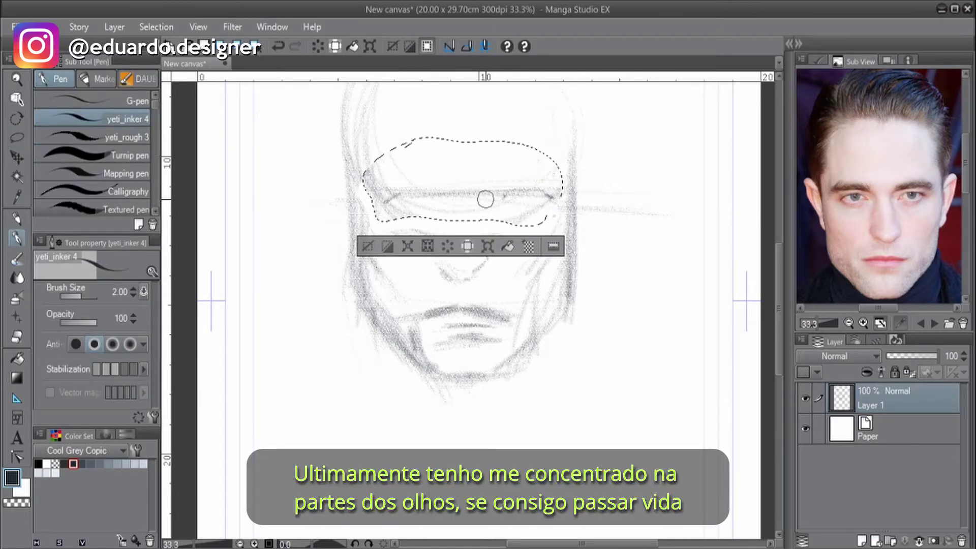
key("ctrl+d")
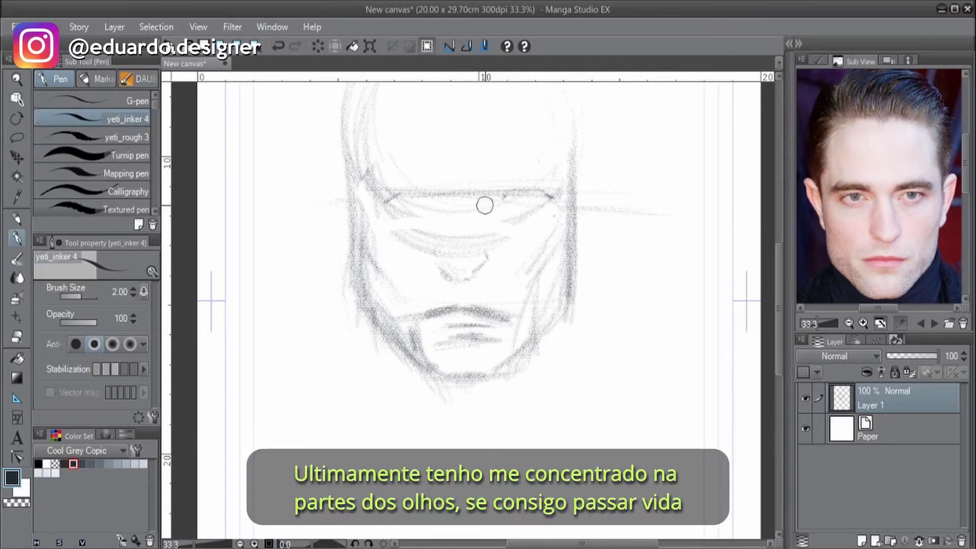
- Sketch the eyes and shade the nose and lips with Real Pencil3, deepening one eye's shading at brush size 5.00
key("p")
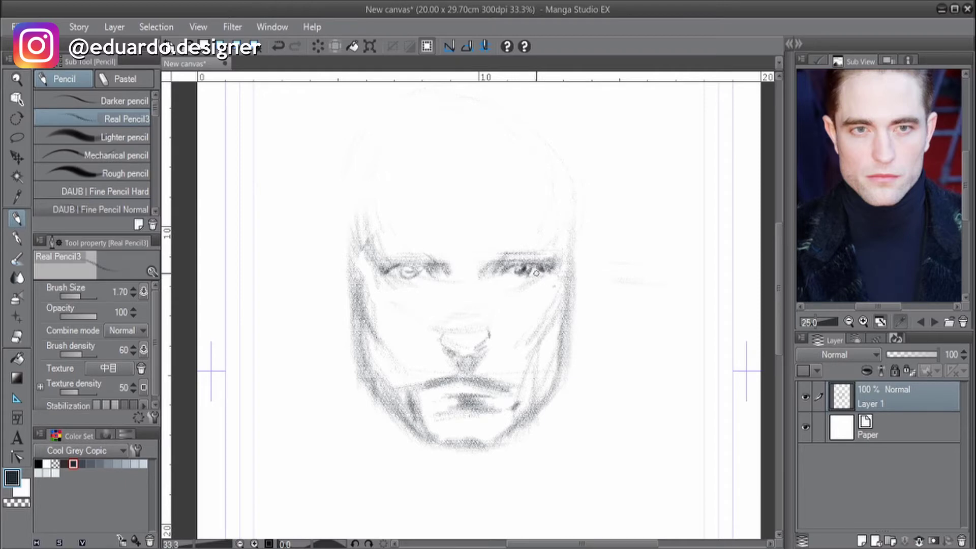
key("bracketright")
key("bracketright")
key("bracketright")
key("bracketright")
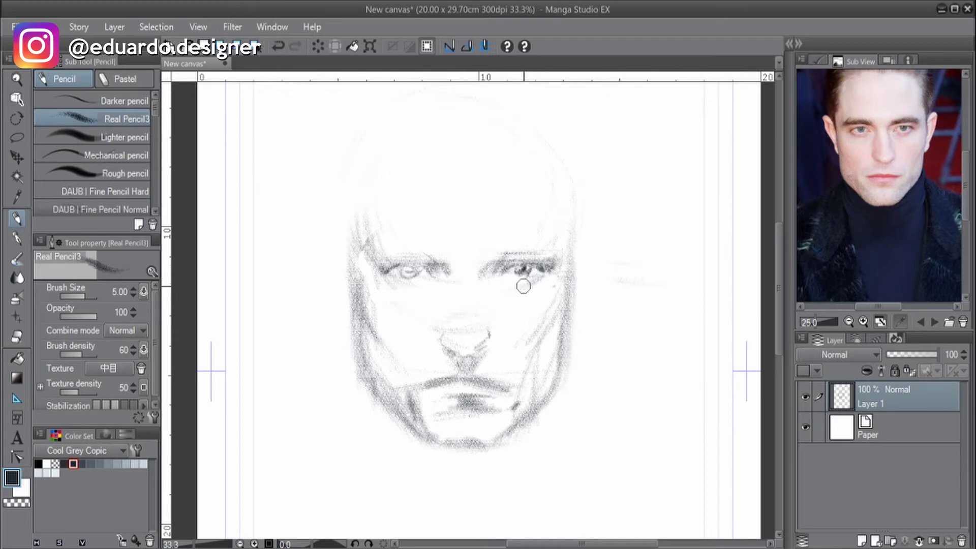
key("bracketleft")
key("bracketleft")
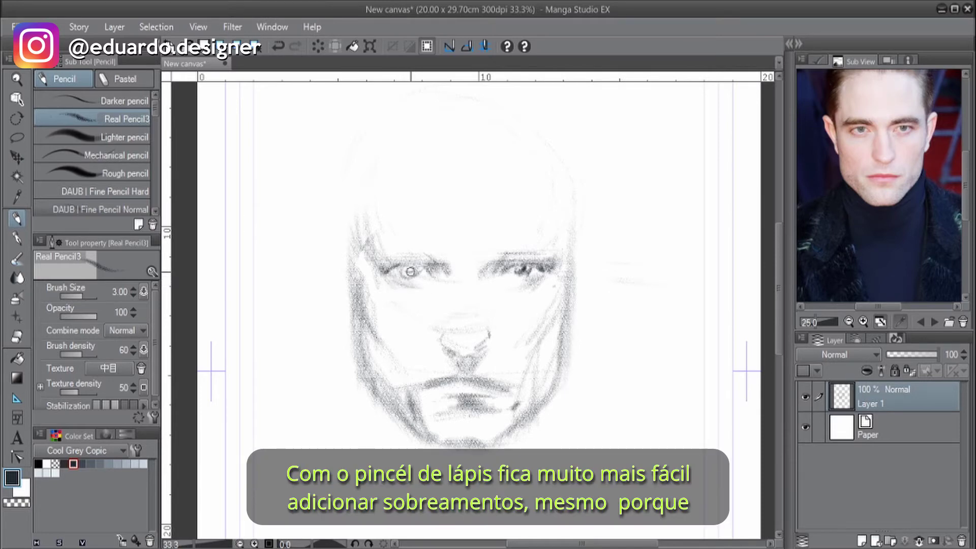
- Draw and darken the iris of the eye on the face's left half, ending at brush size 4.00
key("bracketleft")
left_click_drag(414, 268, 411, 270)
key("bracketright")
key("bracketright")
left_click_drag(415, 269, 414, 272)
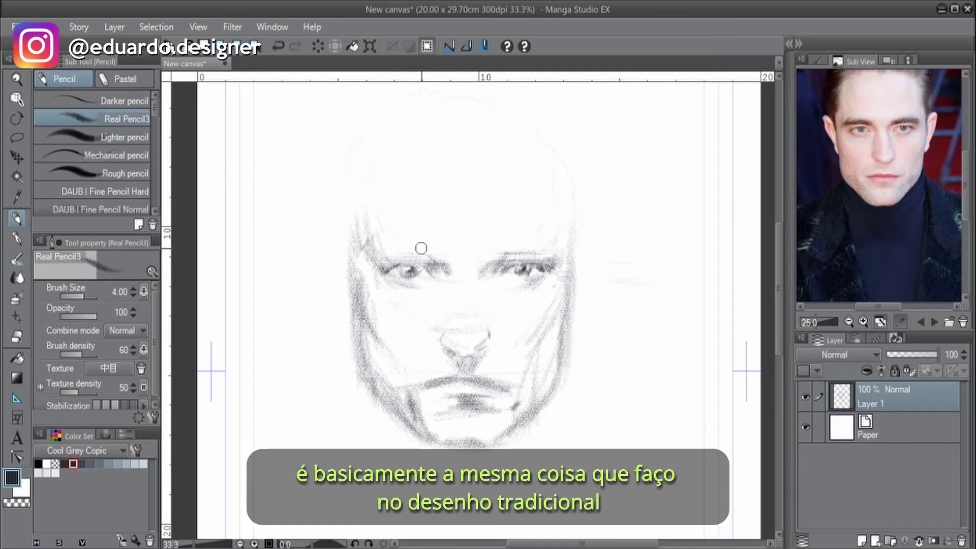
- Shade the inner eye corner and the side of the nose bridge at brush size 6.00
key("bracketright")
key("bracketright")
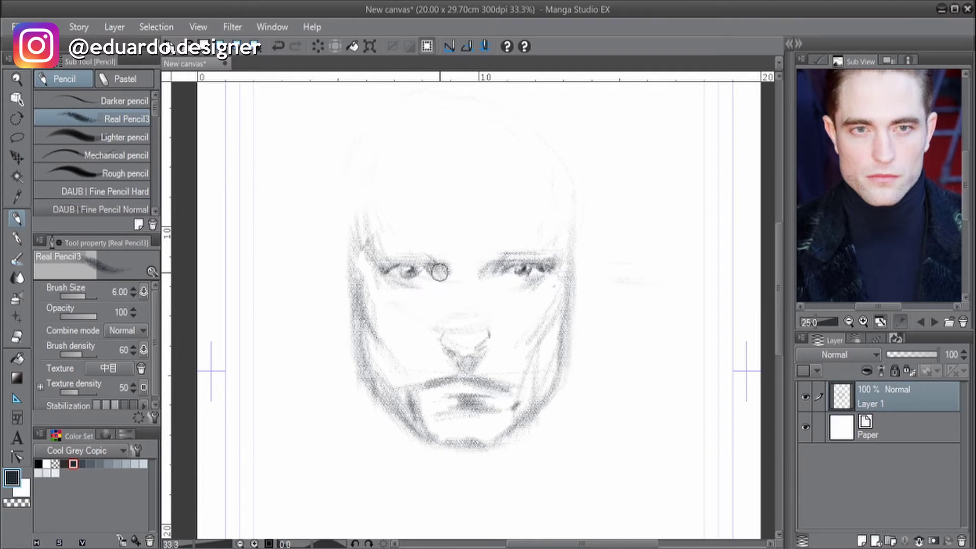
left_click_drag(486, 272, 482, 298)
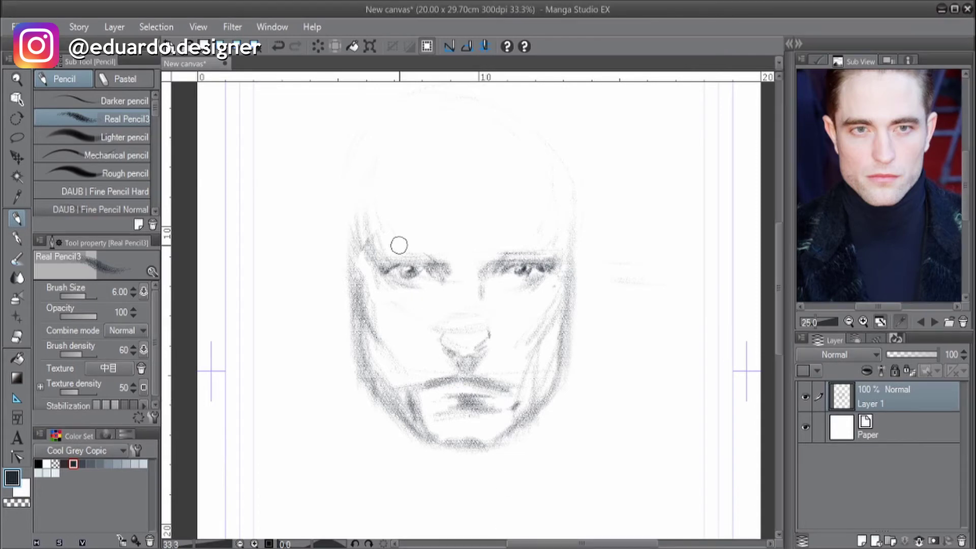
- Reduce the pencil to about size 1.70 and define the eye outlines and eyebrows with fine strokes
key("bracketleft")
key("bracketleft")
key("bracketleft")
key("bracketleft")
key("bracketleft")
key("bracketleft")
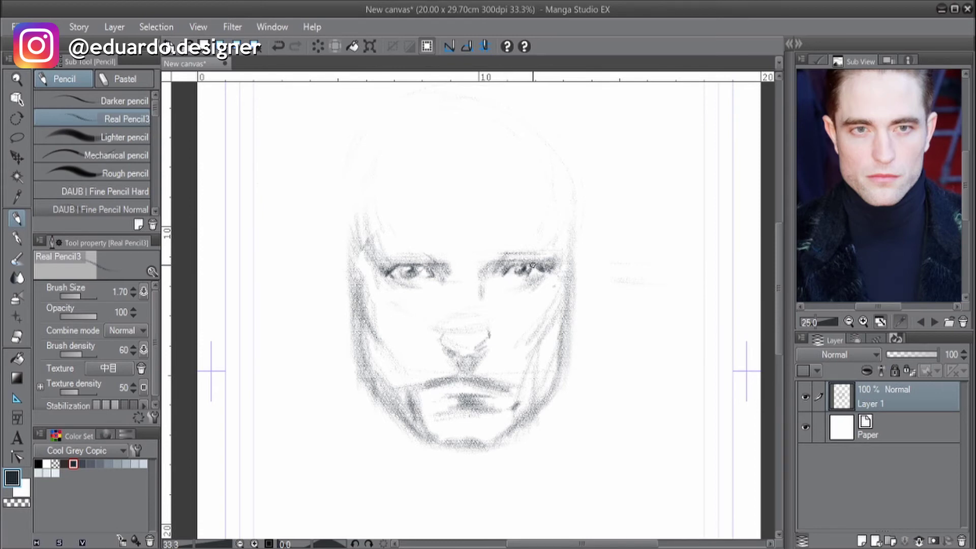
key("]")
- Enlarge the reference photo to 75% and refine the mouth with the soft eraser and Real Pencil3, setting the pencil to size 3.00
left_click(864, 322)
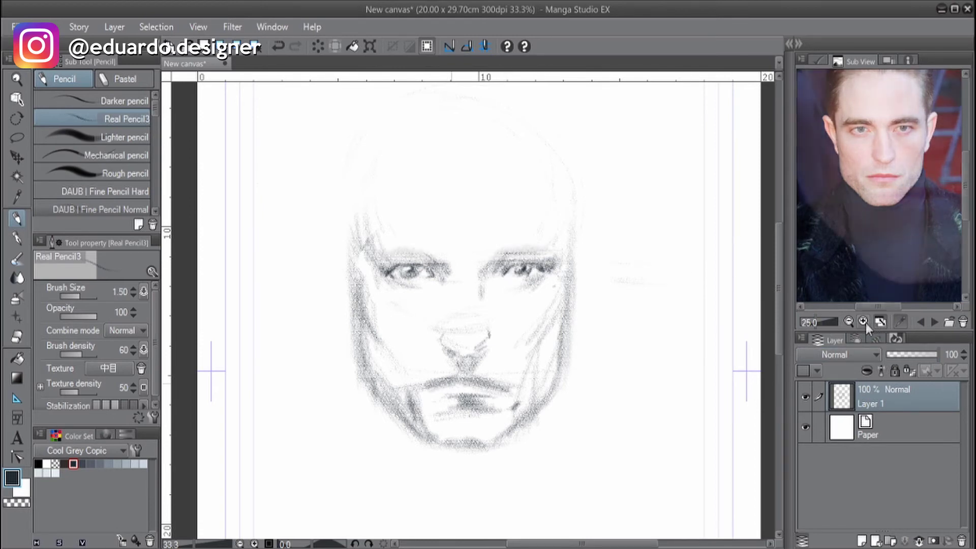
left_click(864, 322)
left_click(864, 322)
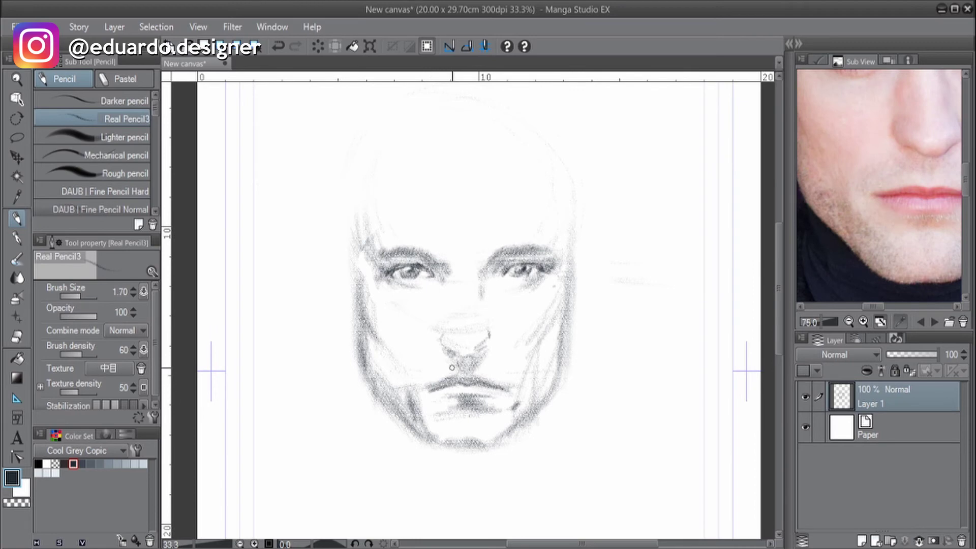
key("e")
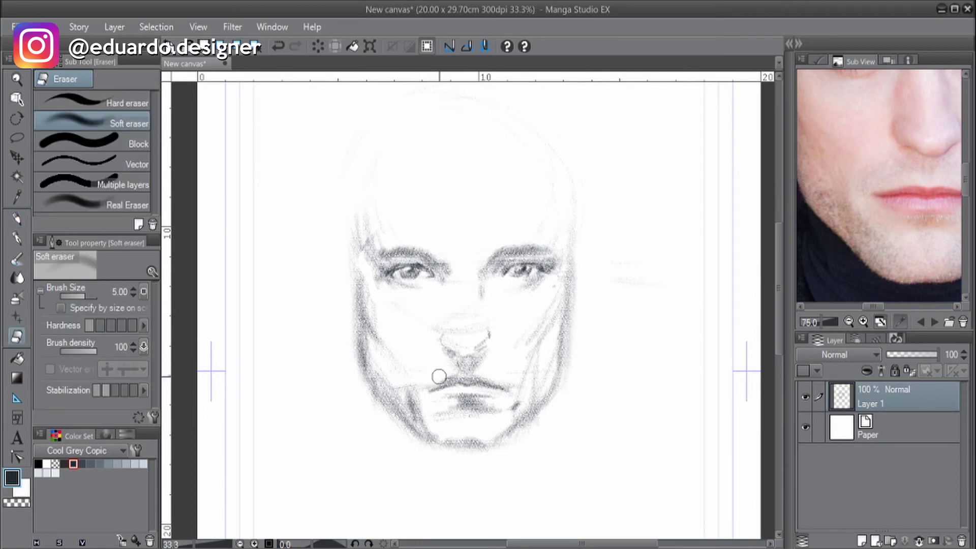
key("p")
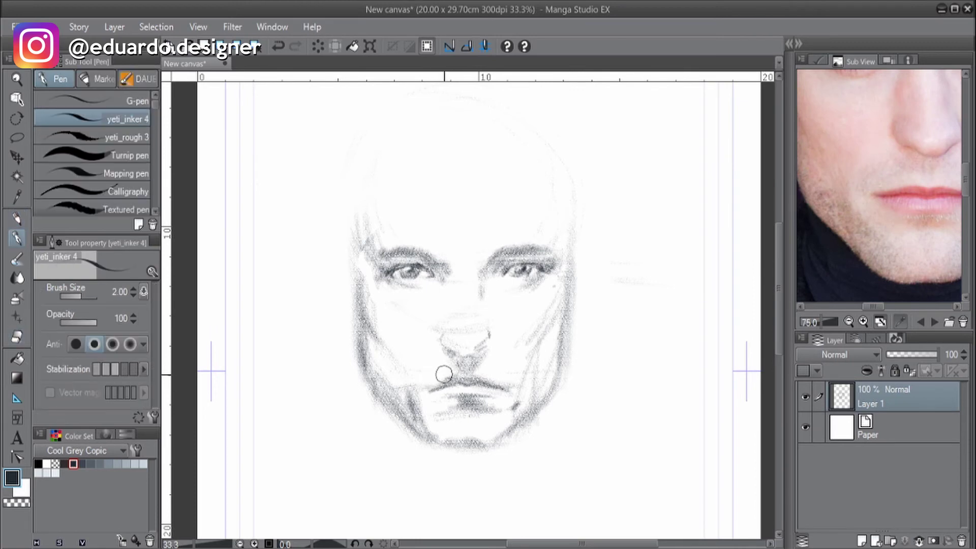
key("p")
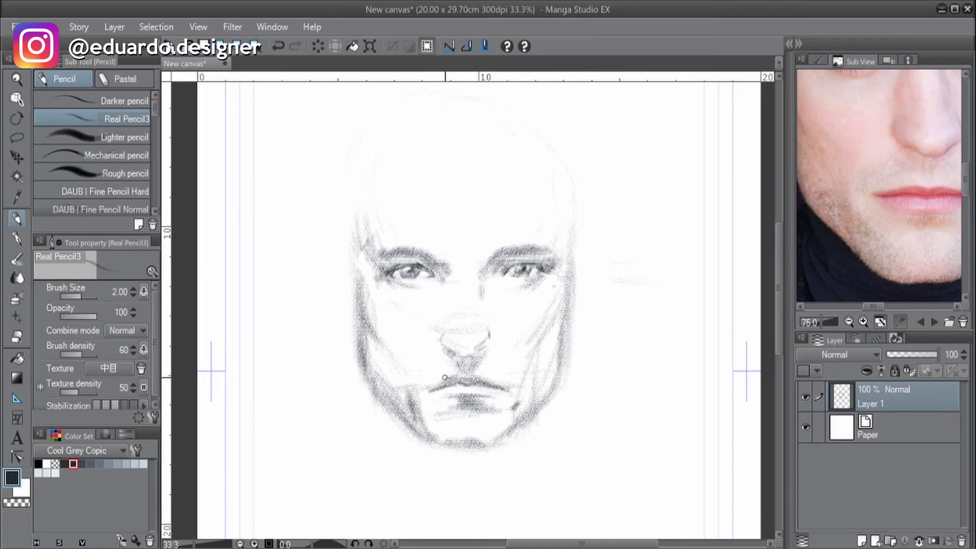
key("bracketright")
key("bracketright")
- Back up the sketch by locking Layer 1, duplicating it, unlocking the copy and hiding the original
left_click(895, 371)
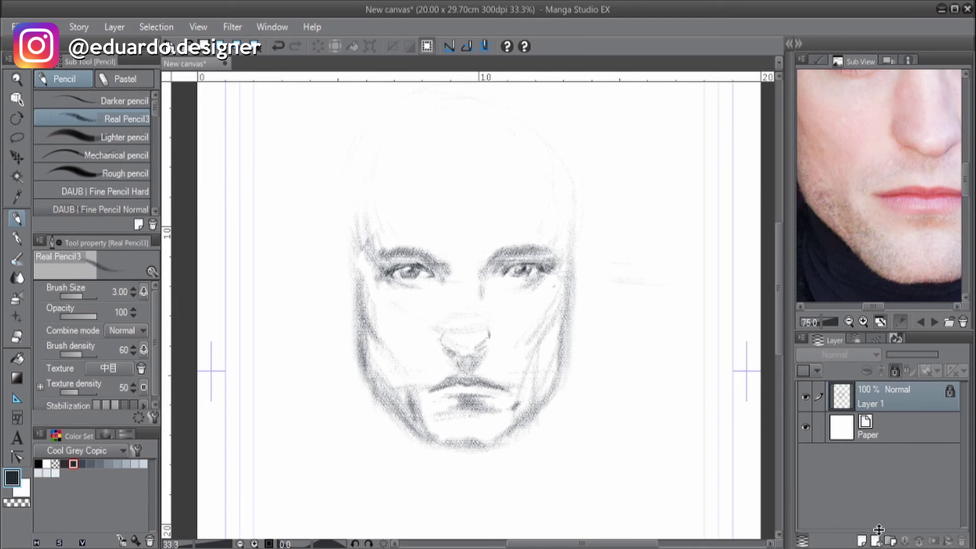
left_click_drag(879, 531, 875, 539)
left_click(896, 370)
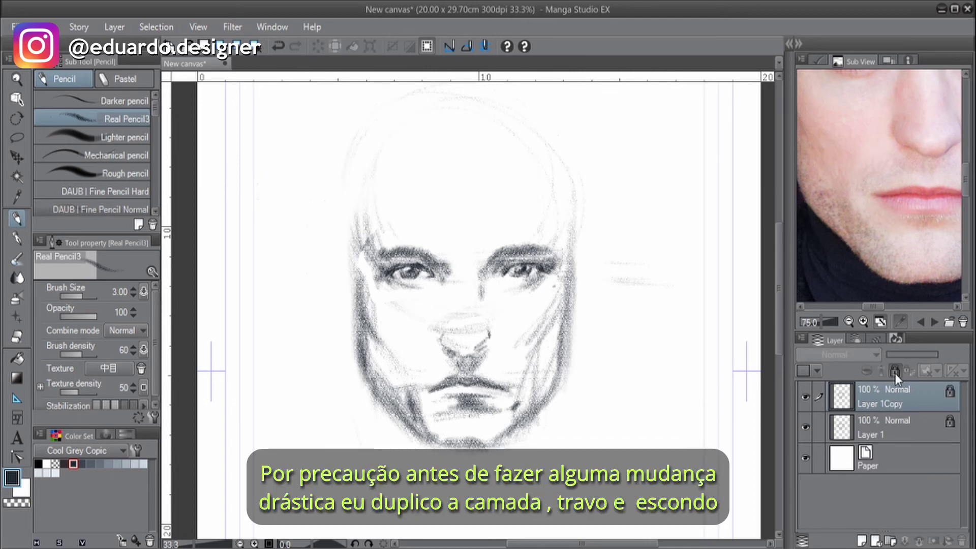
left_click(806, 427)
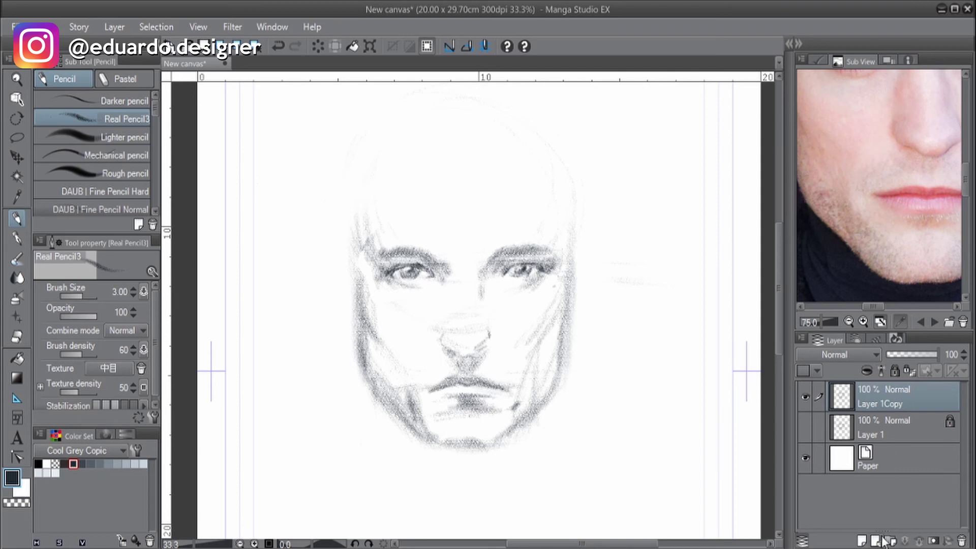
- Put the locked Layer 1 in a folder named Arquivo beneath the copy, and collapse the folder
left_click_drag(890, 418, 893, 444)
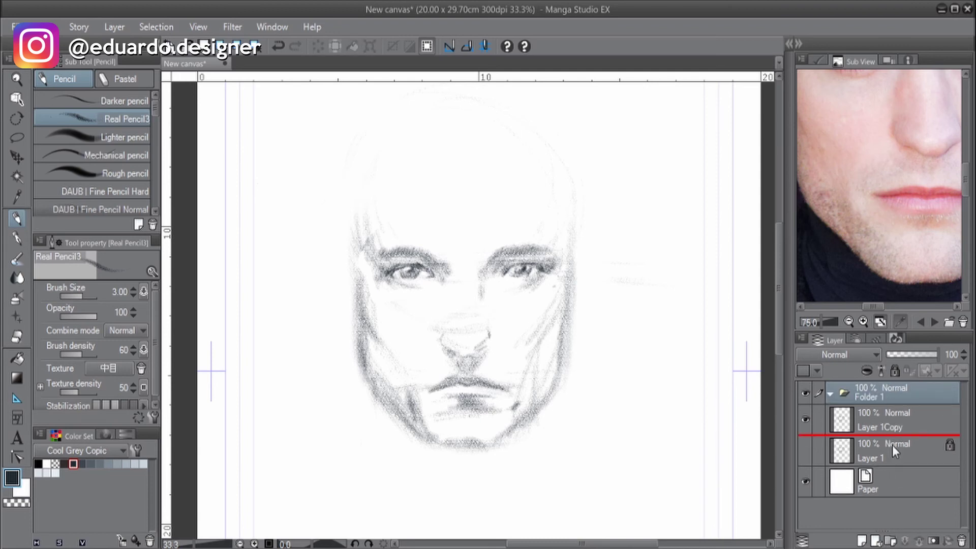
key("ctrl+g")
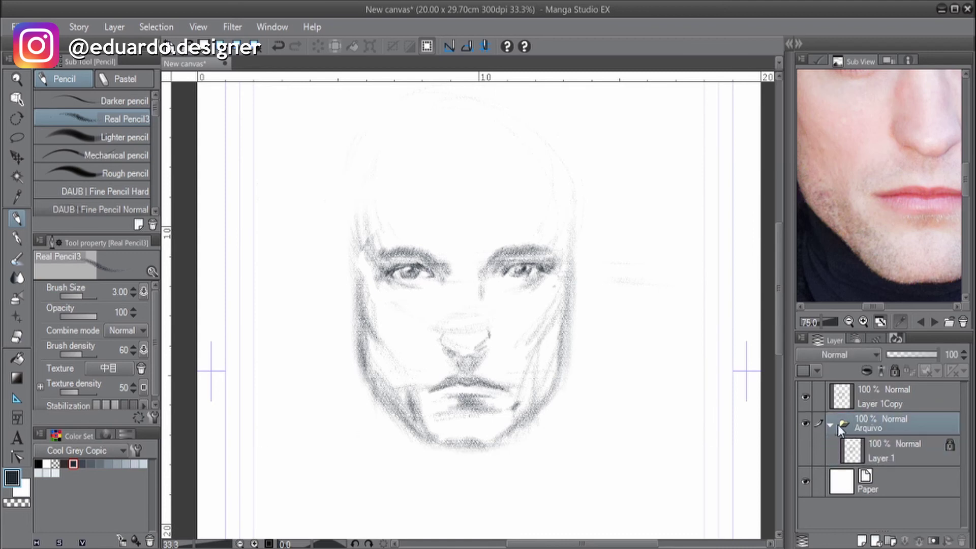
left_click(833, 424)
- Add a new empty layer above Layer 1Copy and lock Layer 1Copy
left_click(875, 402)
left_click(861, 540)
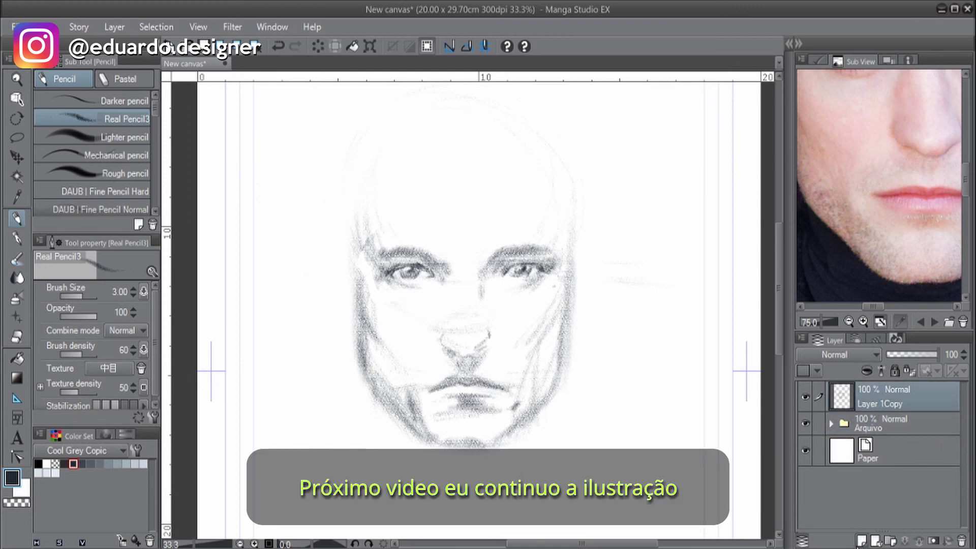
left_click(898, 427)
left_click(895, 370)
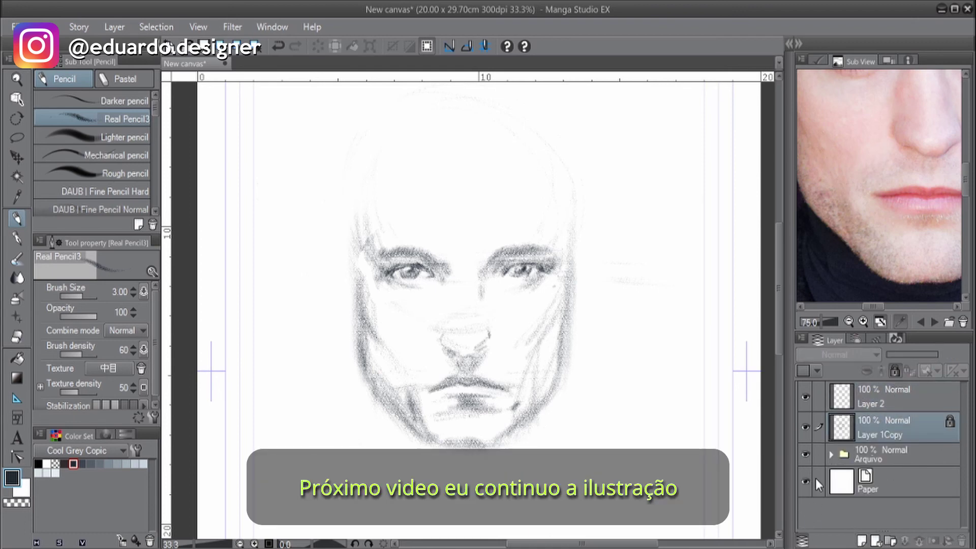
- Switch the reference view from the actor's portrait to the red-lit Batman costume image
left_click(934, 322)
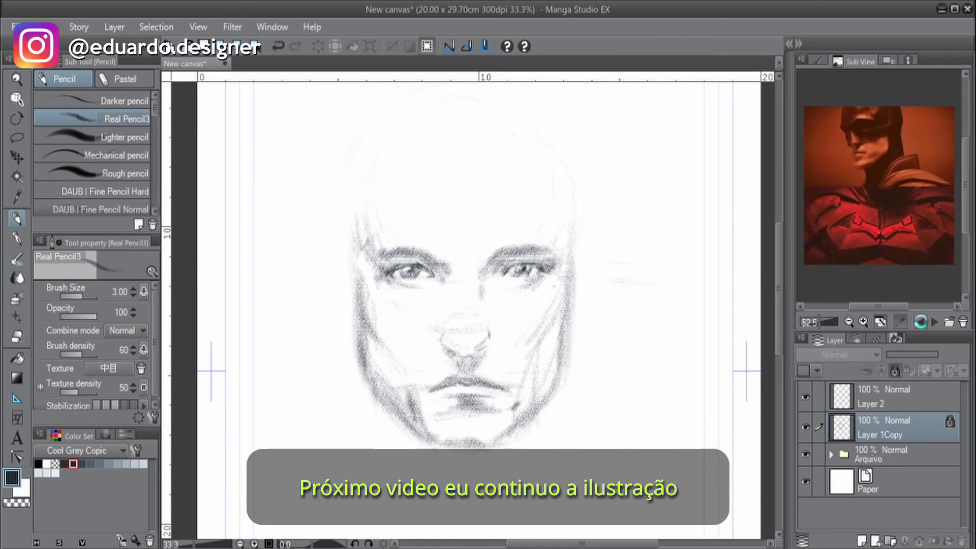
left_click(934, 321)
left_click(934, 321)
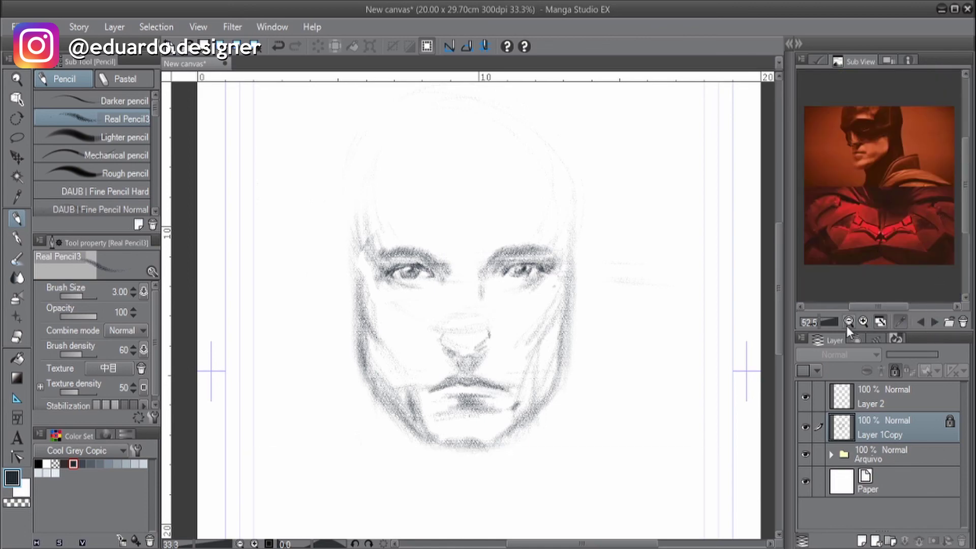